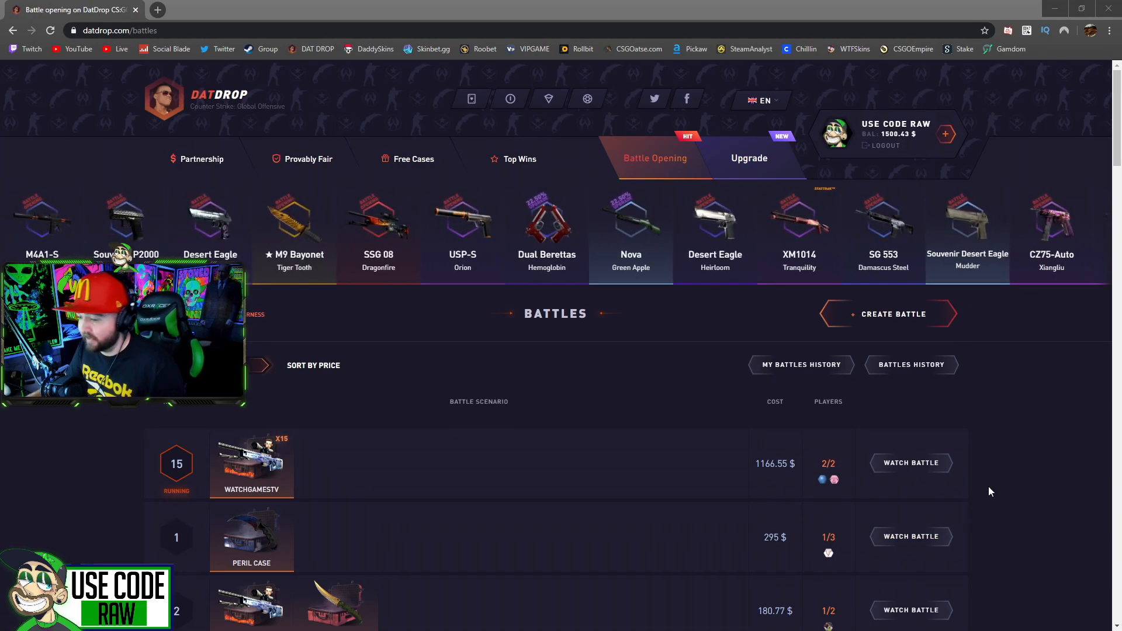
Join the 295 $ Peril Case battle in slot two and return to the battles list
left_click(911, 545)
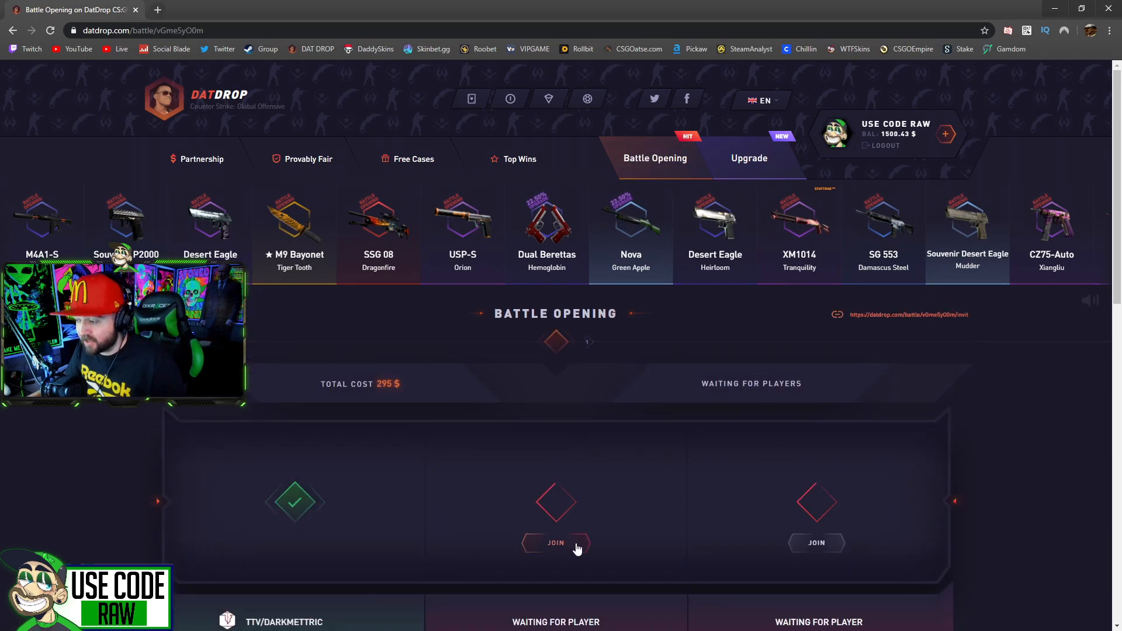
left_click(680, 489)
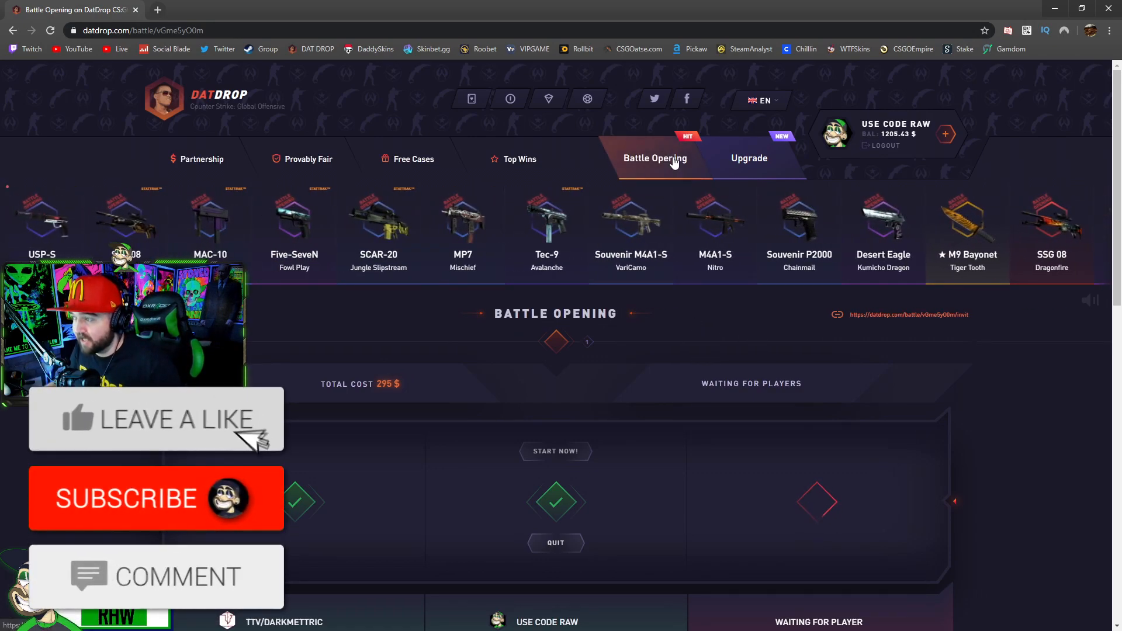
left_click(674, 161)
scroll(1036, 408, "down", 3)
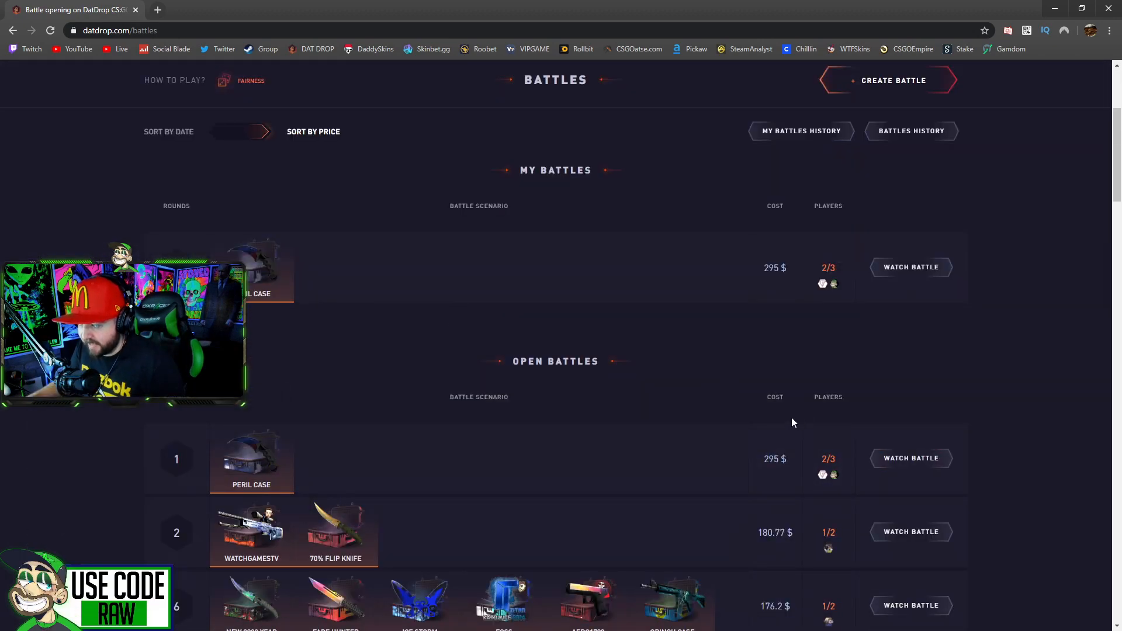
scroll(833, 360, "up", 2)
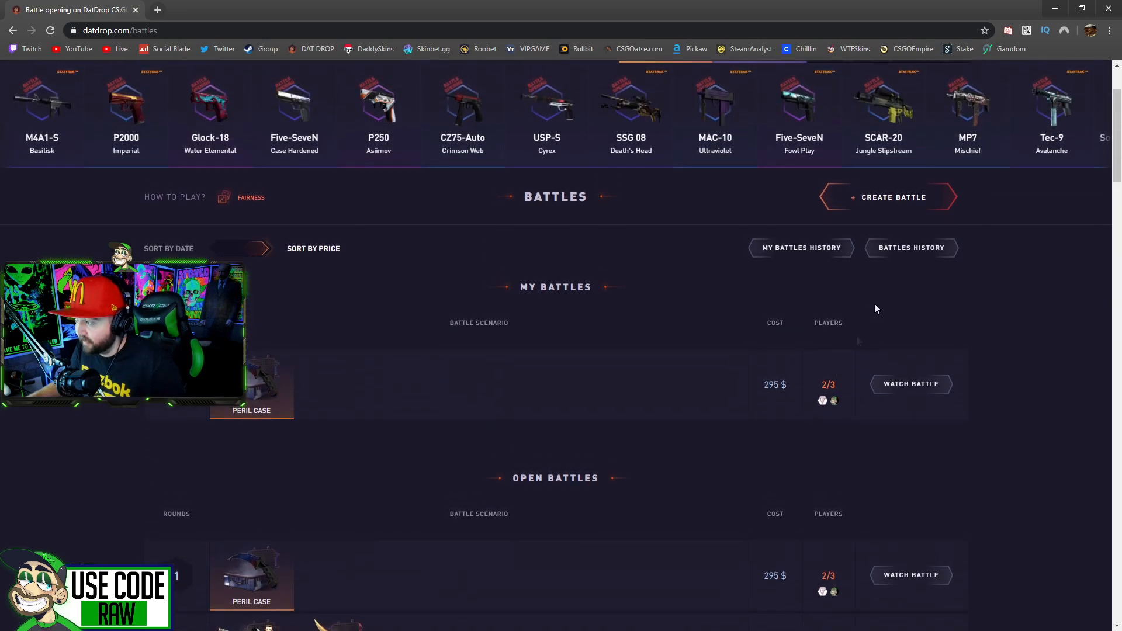
Start creating a new battle and browse the cases available to add
left_click(900, 255)
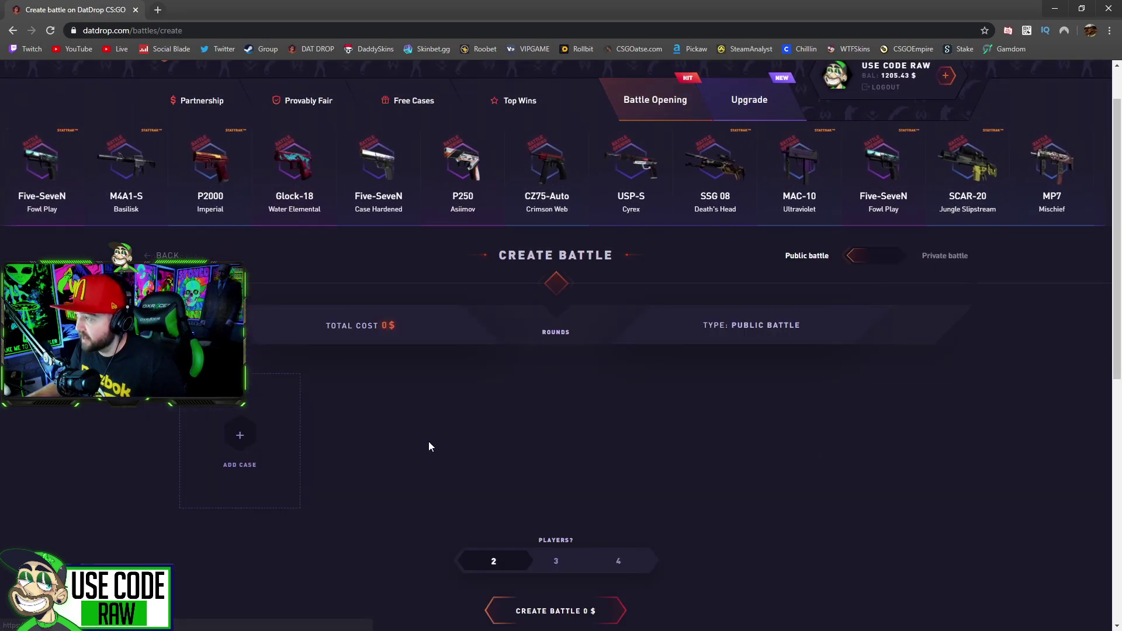
left_click(229, 448)
scroll(407, 307, "down", 1)
scroll(407, 309, "down", 3)
scroll(406, 311, "down", 3)
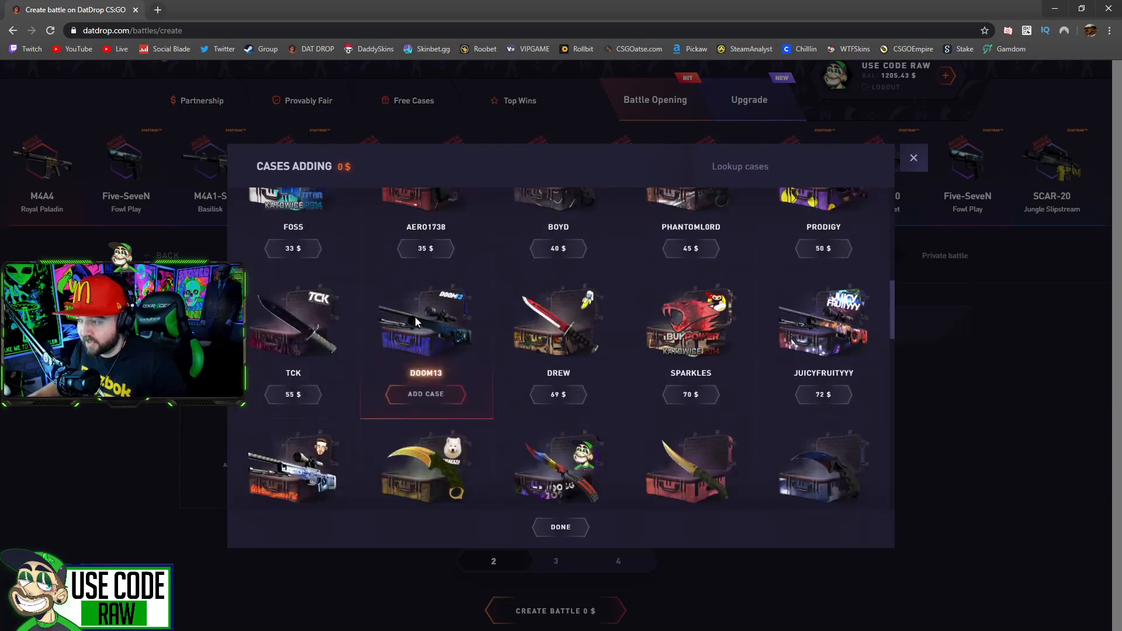
scroll(415, 317, "down", 3)
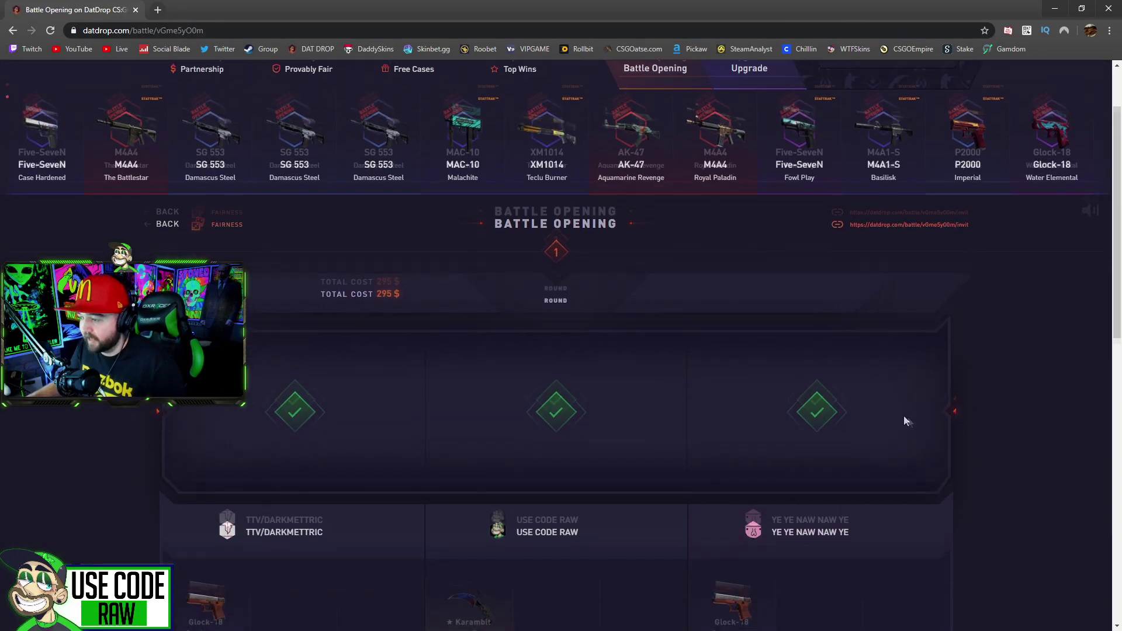
scroll(906, 421, "down", 2)
scroll(970, 430, "down", 1)
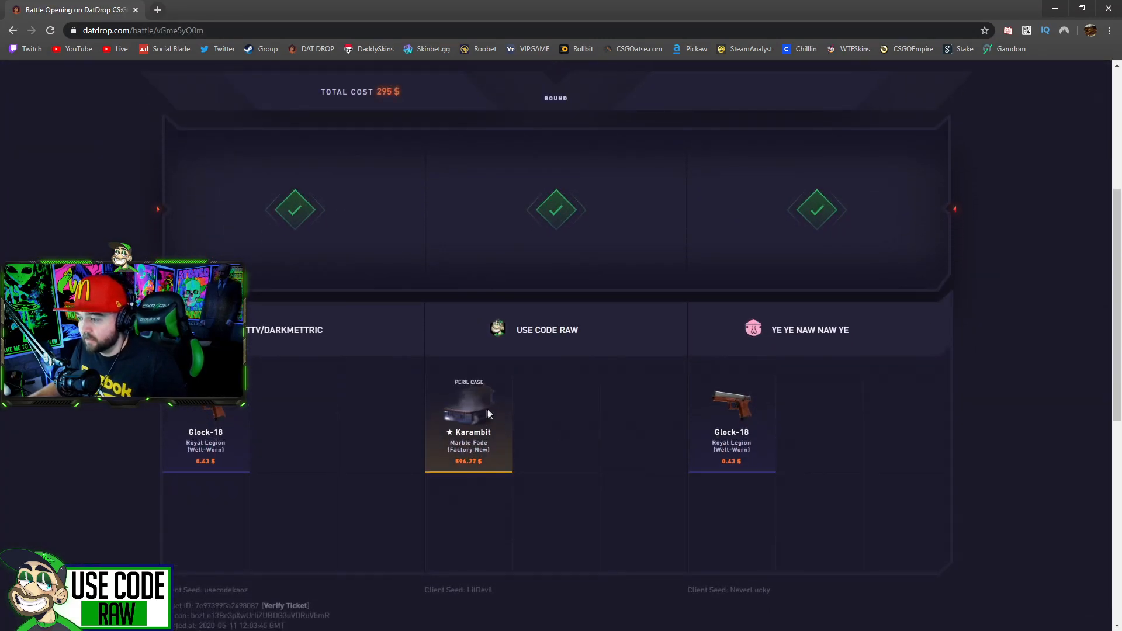
scroll(532, 452, "up", 1)
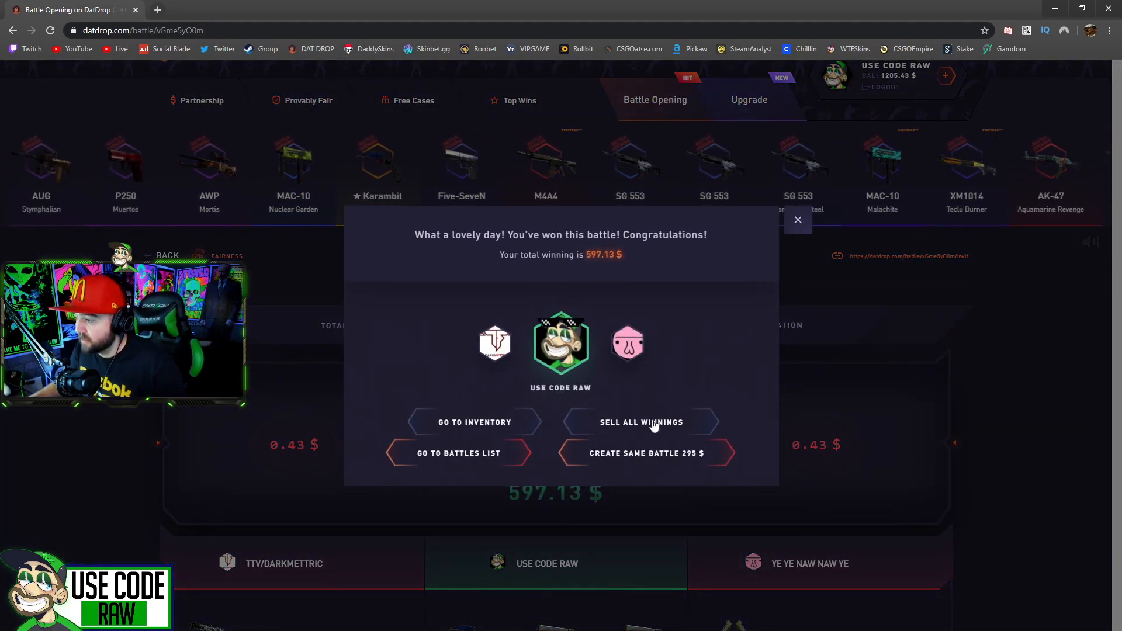
Dismiss the win summary, watch the 1555.4 $ battle against YUM to its finish, then go back
left_click(798, 220)
left_click(659, 103)
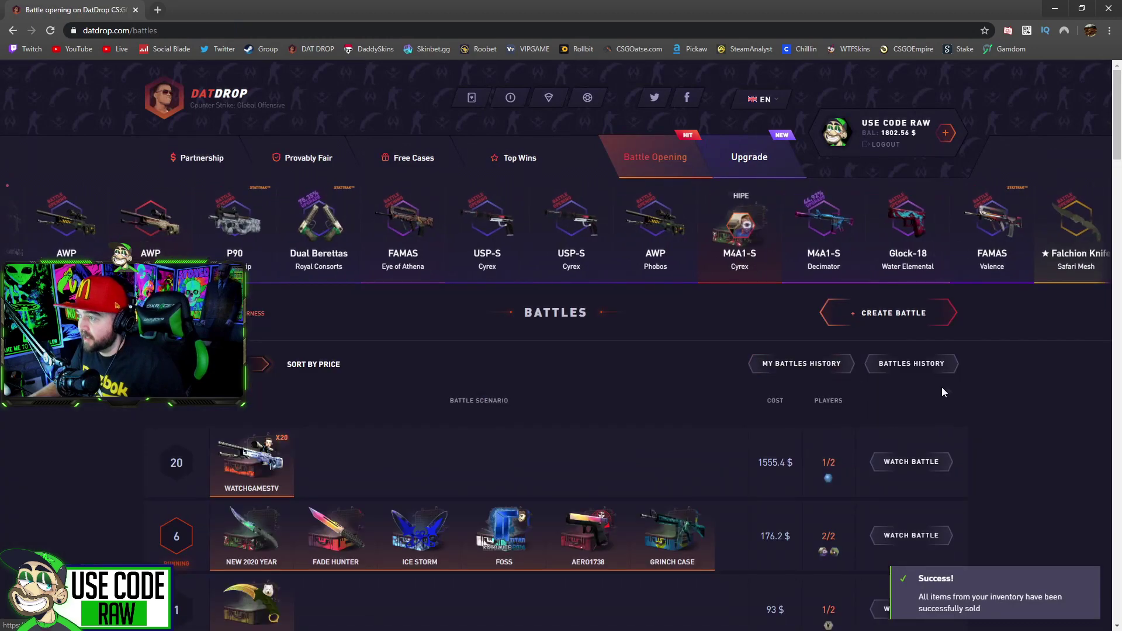
scroll(938, 369, "down", 2)
left_click(899, 289)
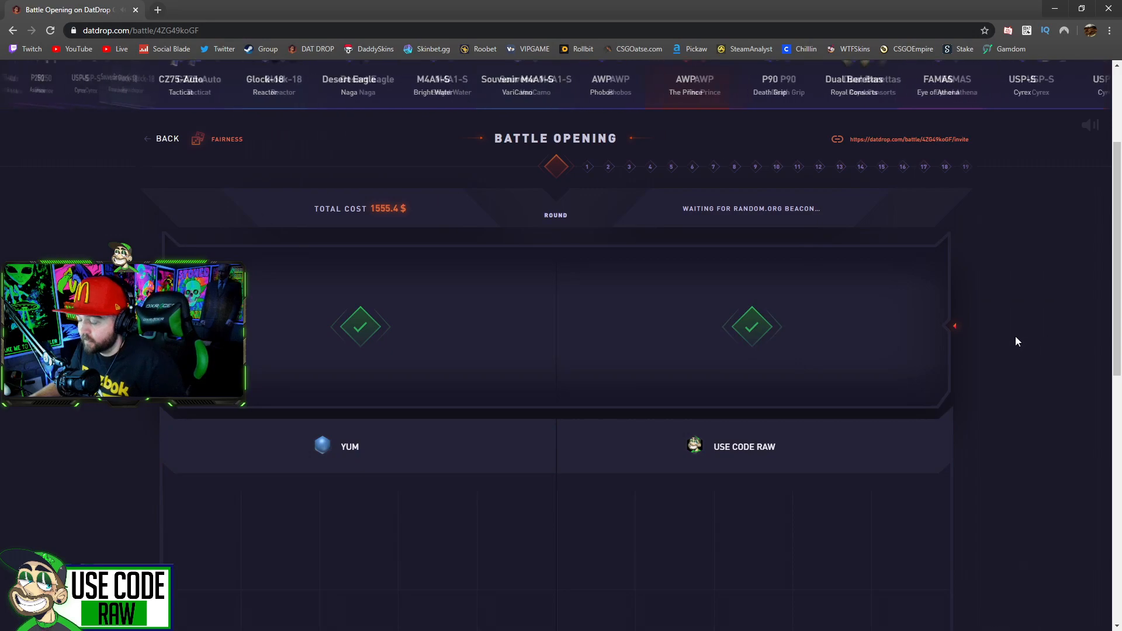
scroll(1015, 340, "down", 2)
scroll(1018, 339, "up", 1)
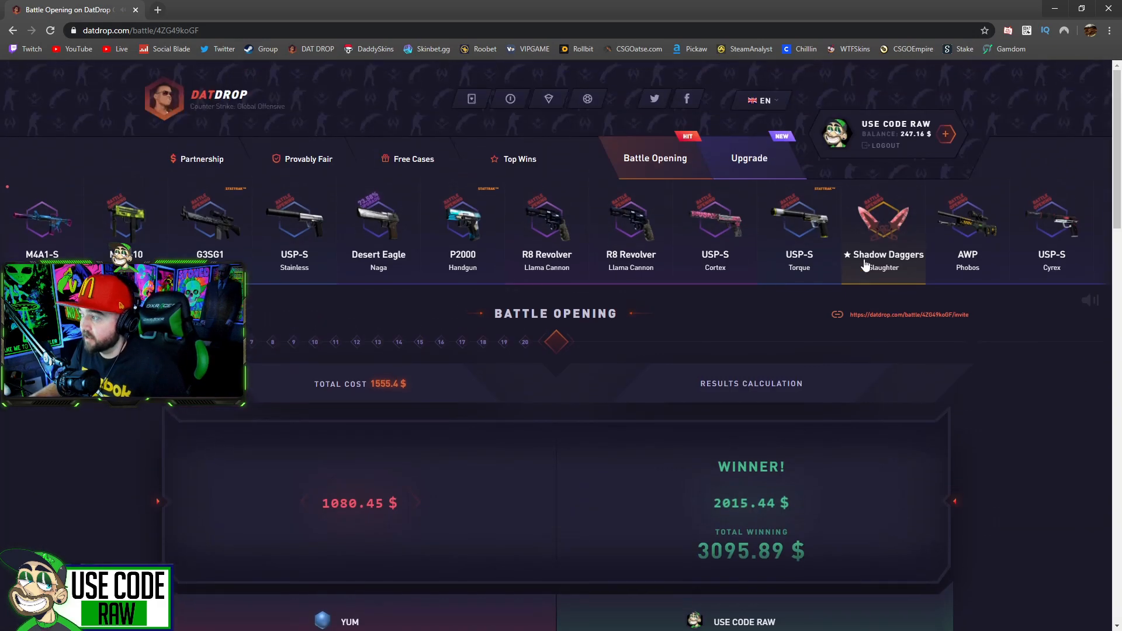
key("alt+Left")
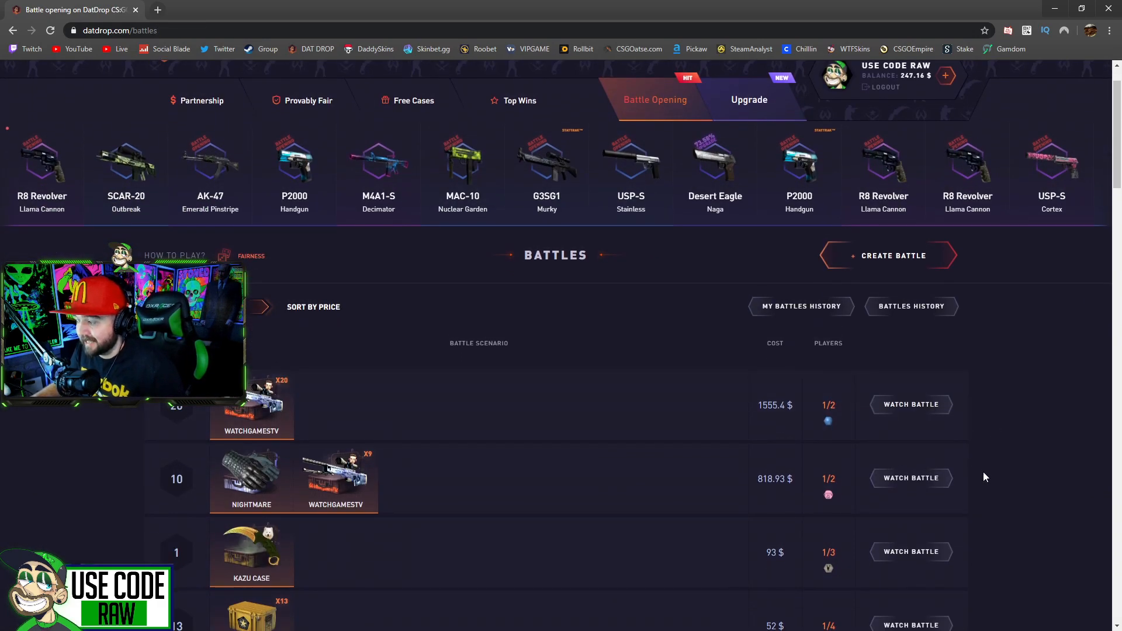
scroll(984, 475, "down", 1)
Enter the 93 $ Kazu Case battle and take the second player slot
left_click(908, 439)
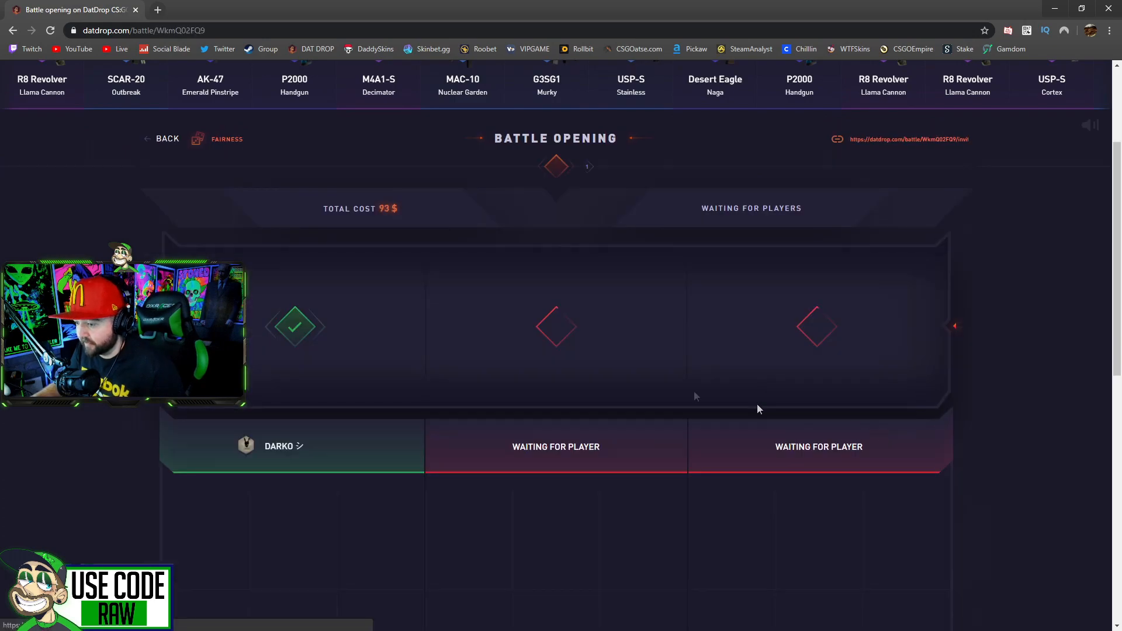
left_click(556, 368)
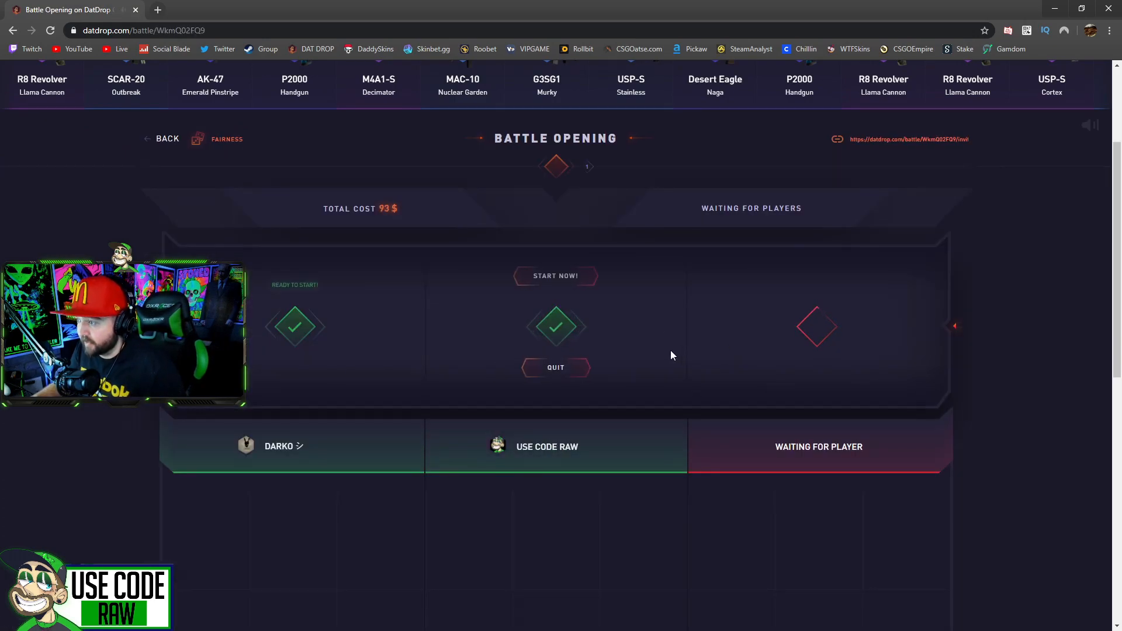
scroll(790, 364, "up", 3)
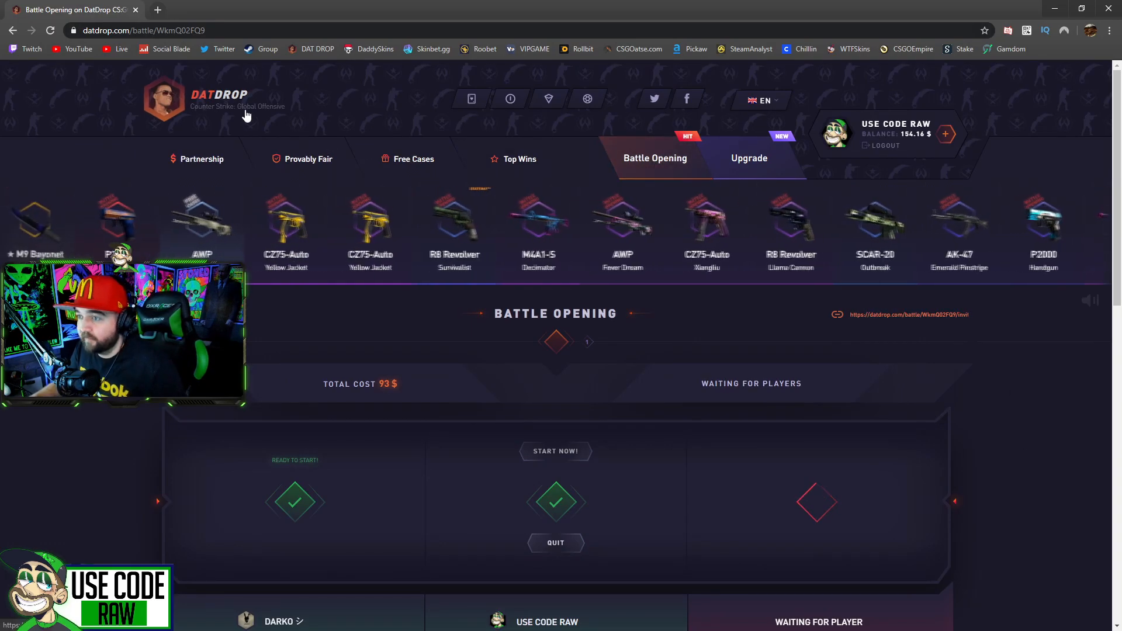
Open the Watchgamestv case twice, selling the AWP Fever Dream for 8.01 $, then return to the 93 $ battle
left_click(219, 101)
scroll(419, 348, "down", 3)
scroll(420, 348, "down", 3)
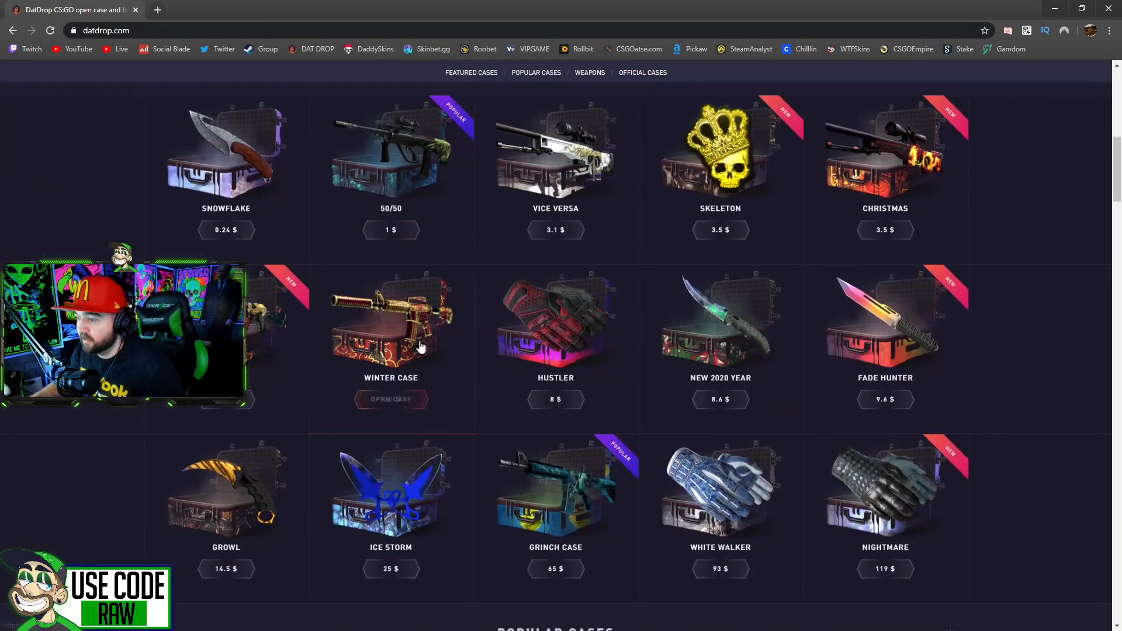
scroll(421, 363, "down", 5)
scroll(421, 381, "down", 4)
scroll(395, 395, "down", 2)
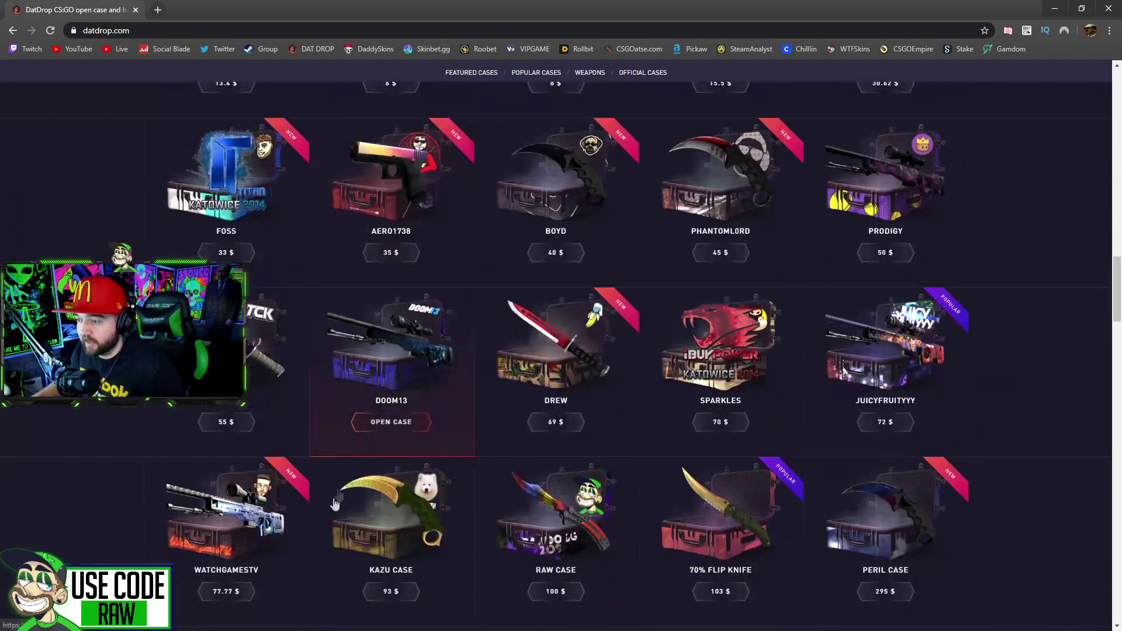
left_click(241, 590)
scroll(875, 345, "up", 3)
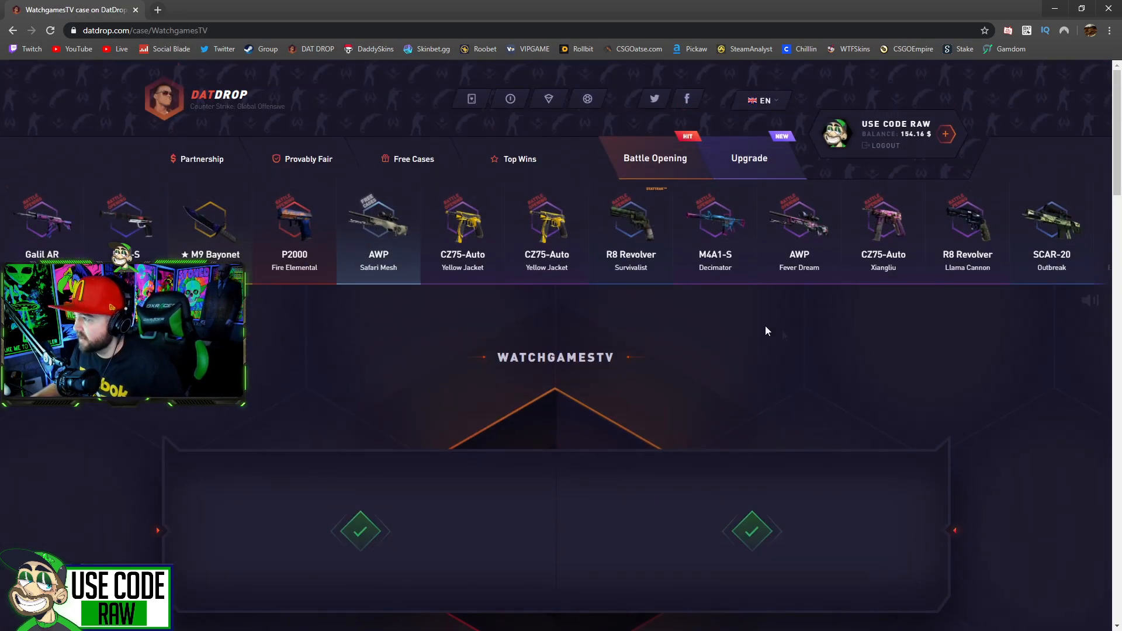
scroll(765, 331, "down", 3)
left_click(558, 450)
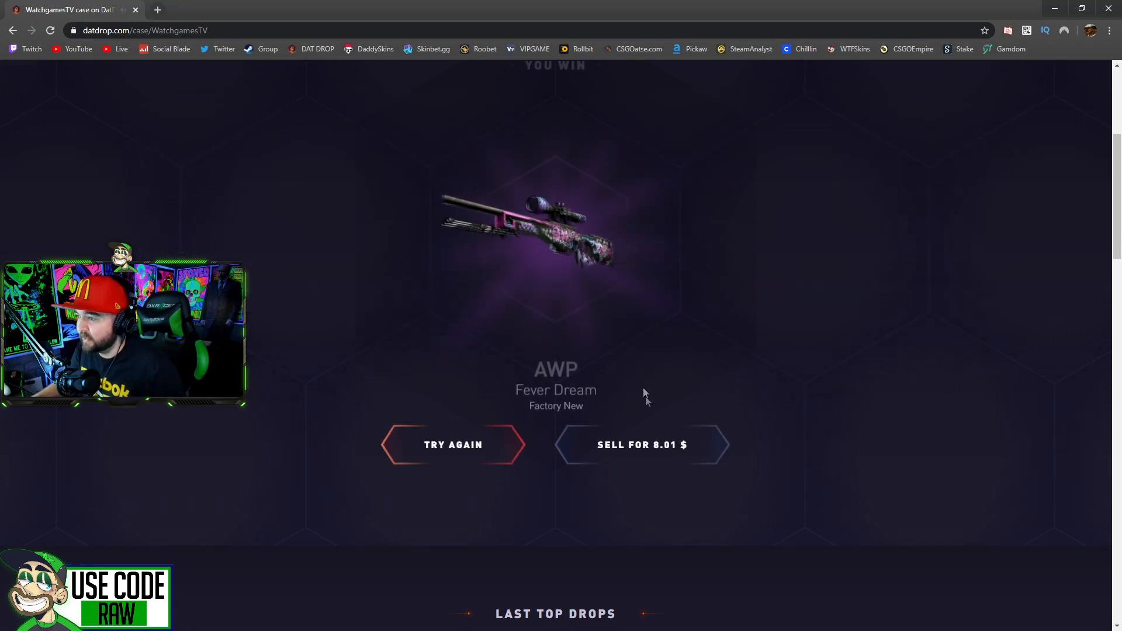
left_click(672, 449)
left_click(579, 449)
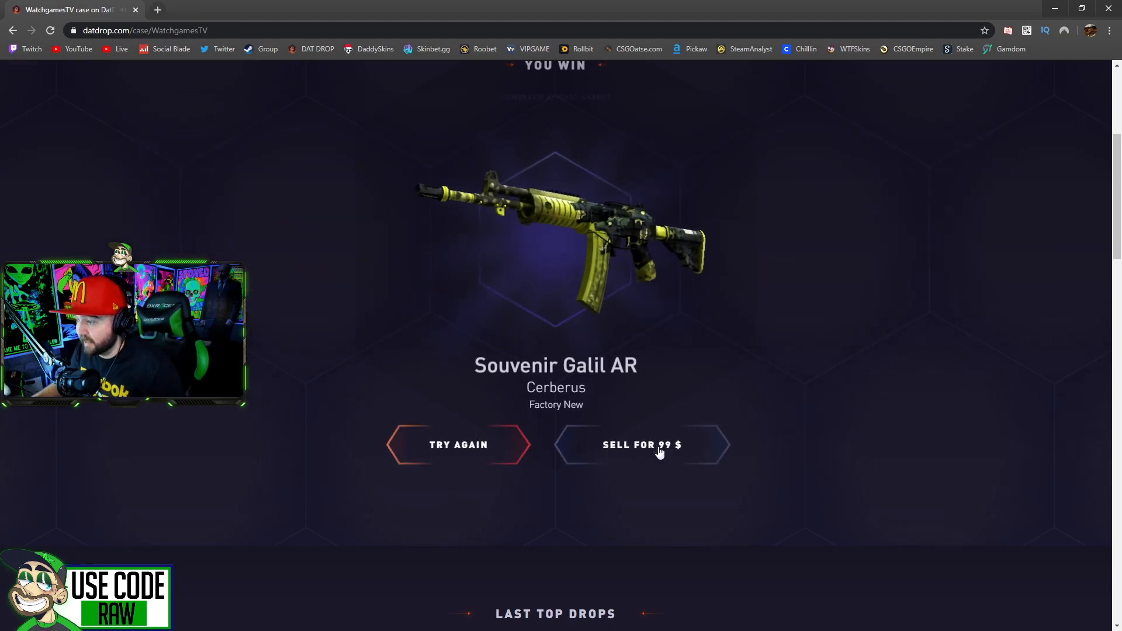
scroll(734, 397, "up", 1)
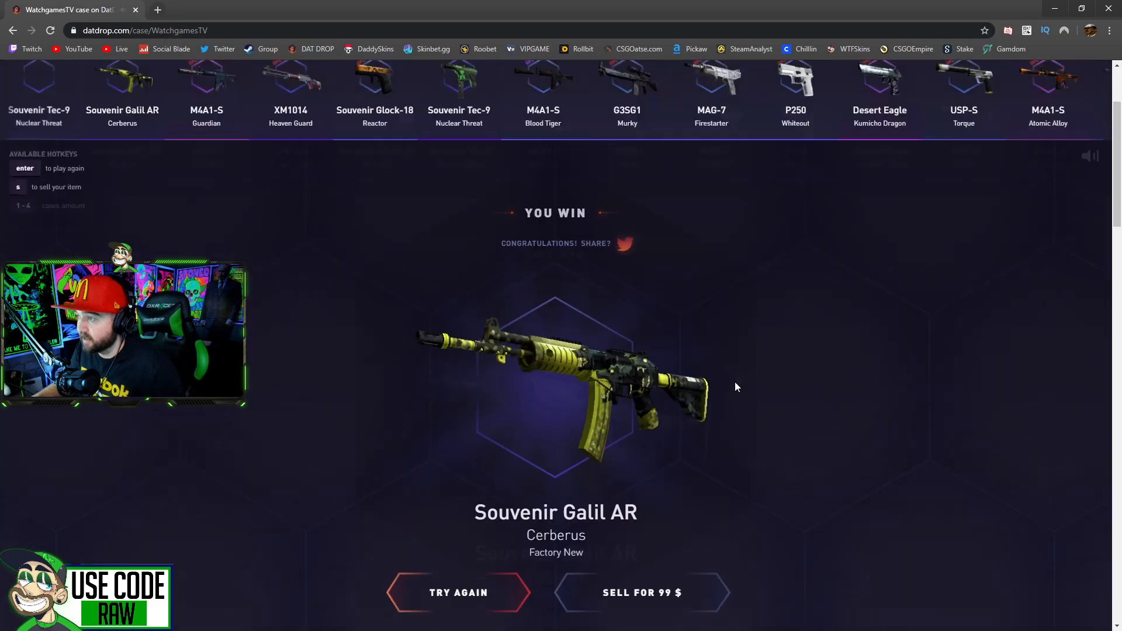
scroll(734, 397, "up", 3)
left_click(640, 150)
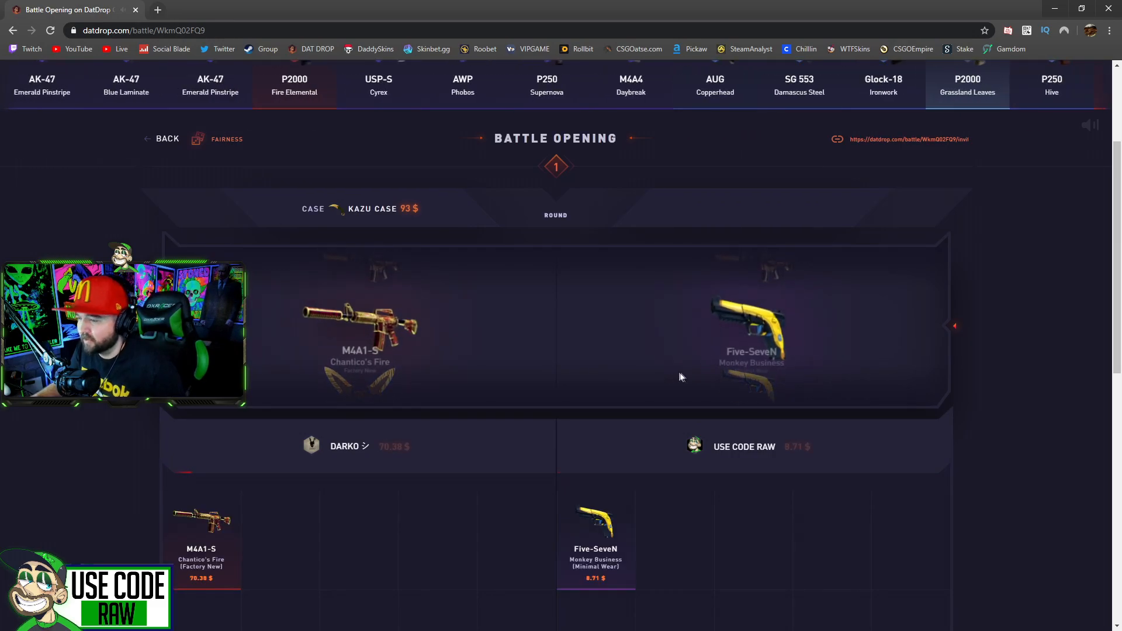
scroll(680, 378, "up", 2)
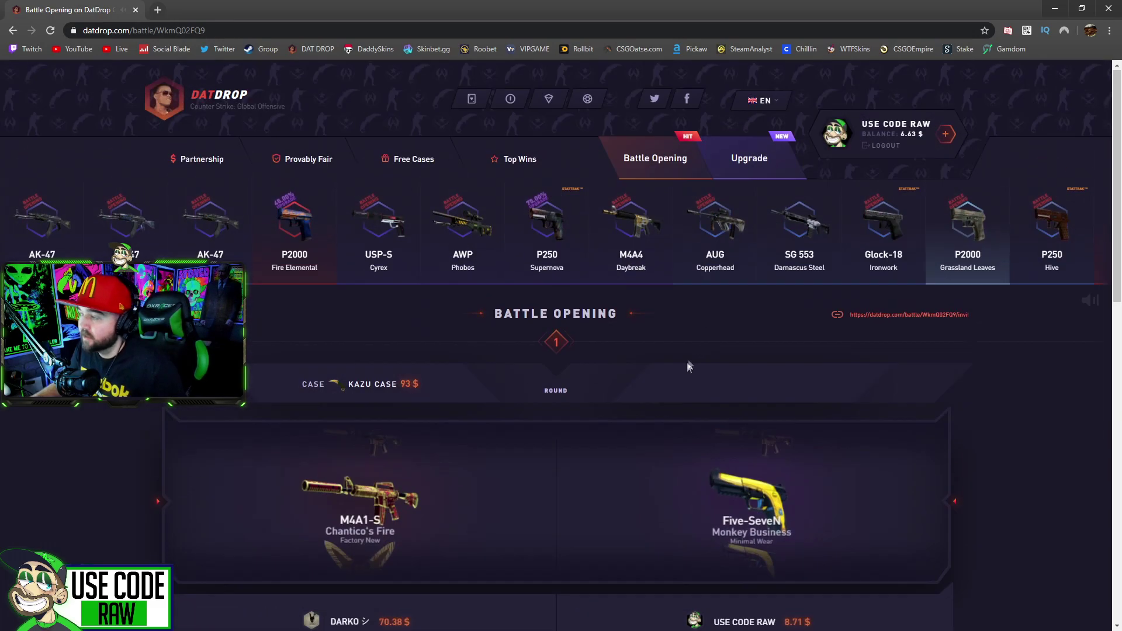
Bring up the profile inventory showing about 3194.89 $ in skins
left_click(903, 130)
scroll(324, 437, "down", 4)
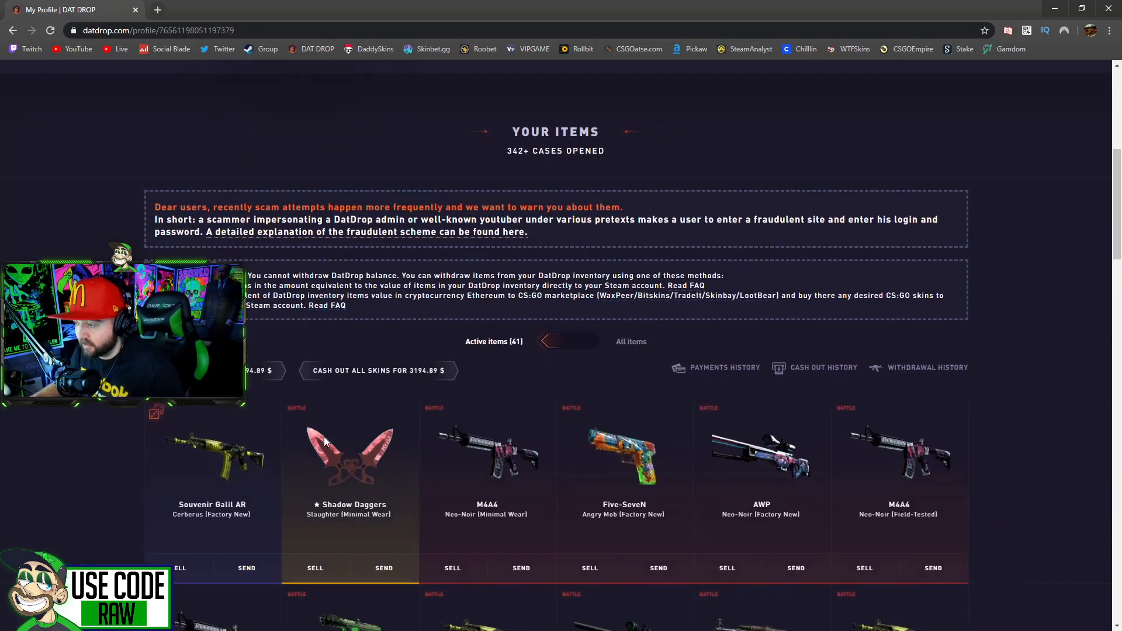